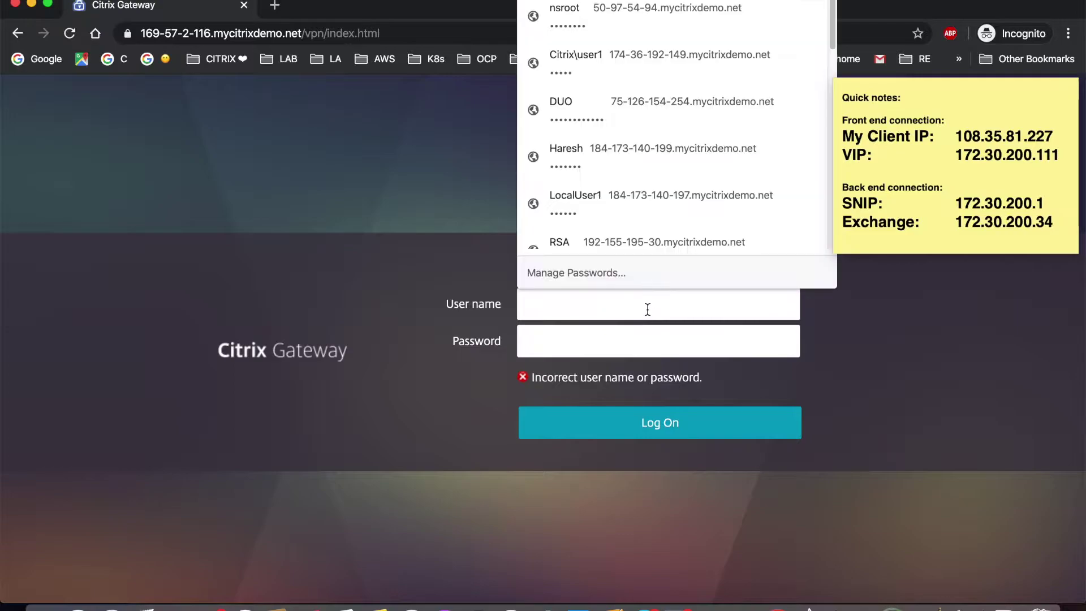
Log on to Citrix Gateway with the saved Citrix\user1 credentials, re-entering the account password
click(617, 61)
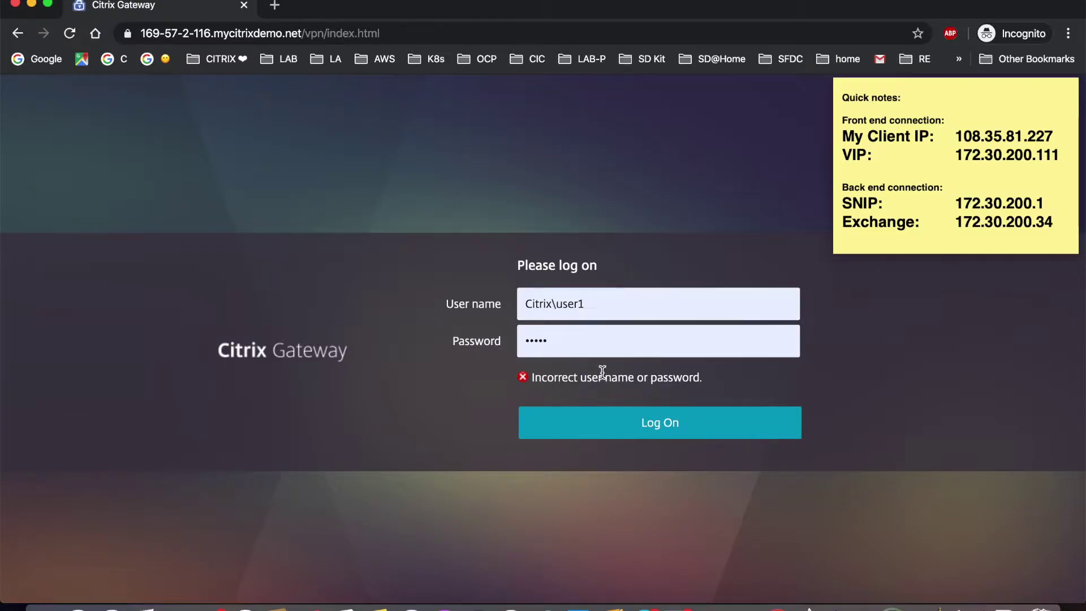
click(607, 347)
drag(657, 342, 502, 343)
text(•••••)
key(Return)
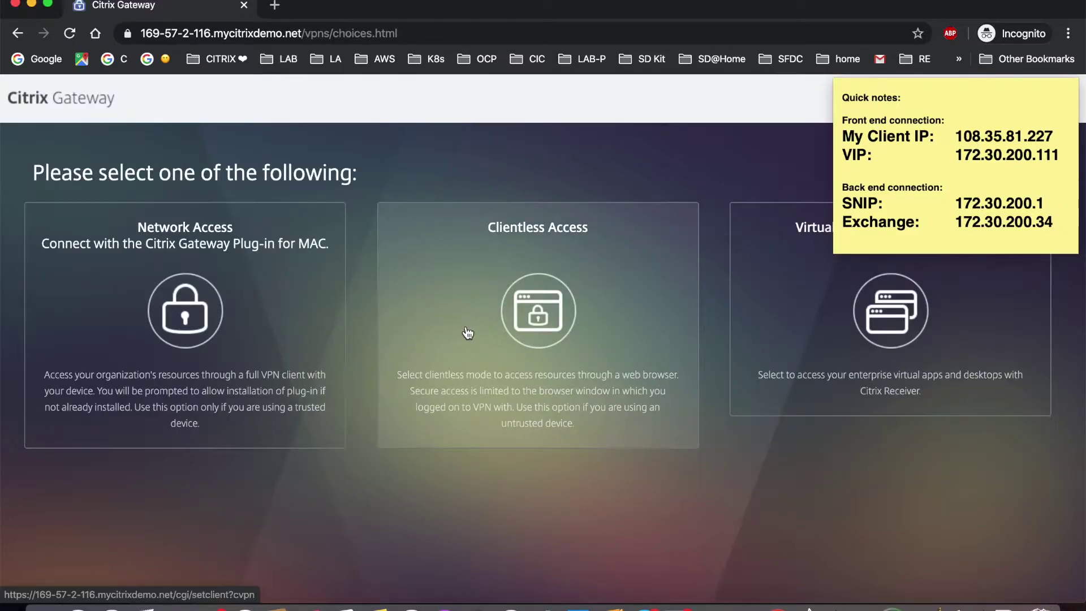
Choose Clientless Access and open the Outlook web app from the enterprise web sites
click(540, 252)
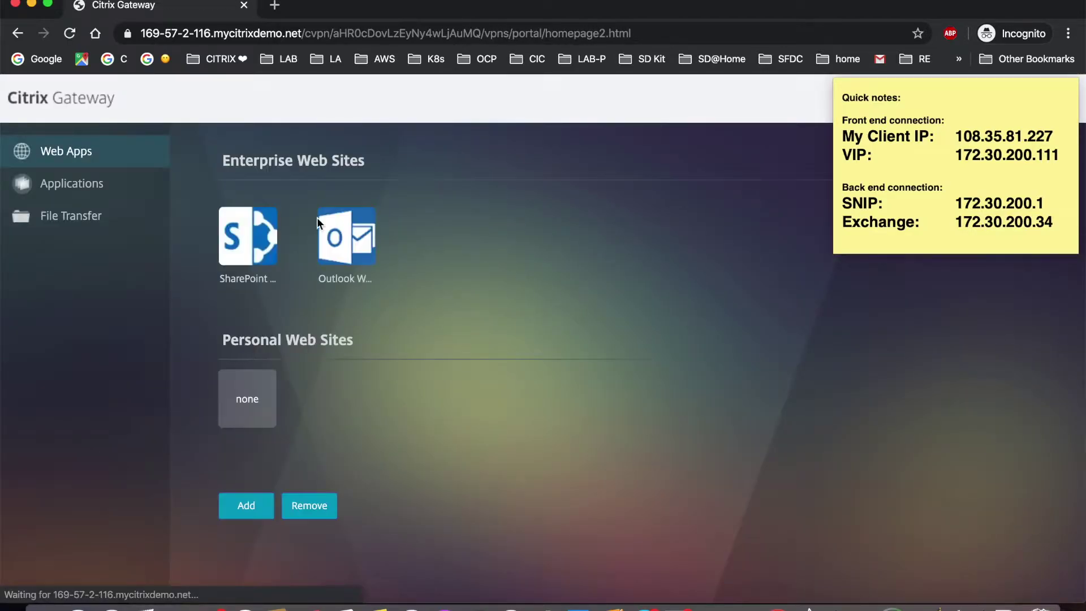
click(359, 245)
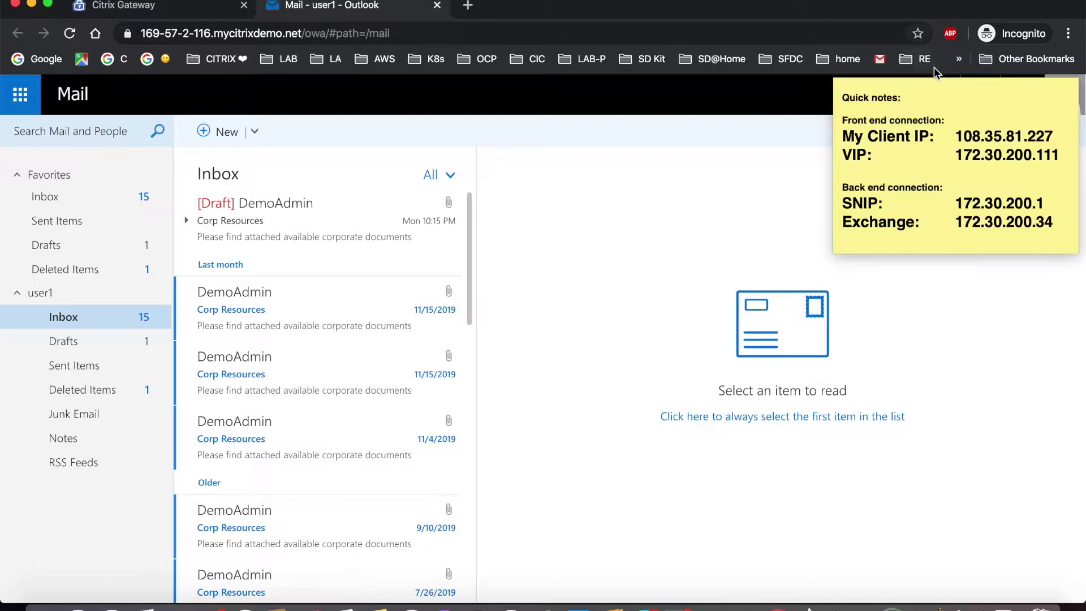
drag(946, 85, 933, 207)
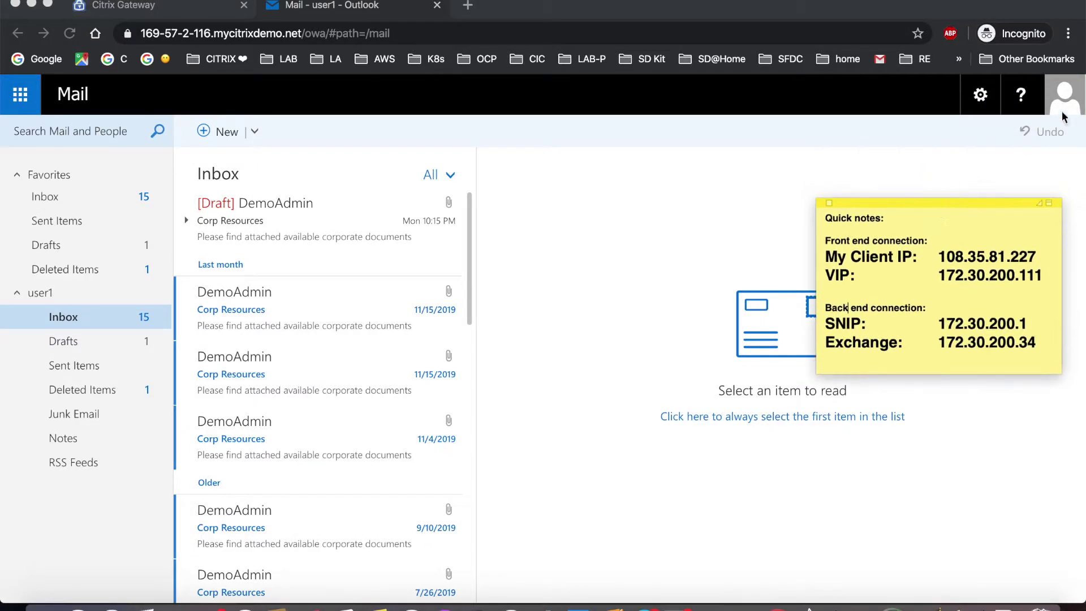
click(1064, 96)
click(1065, 102)
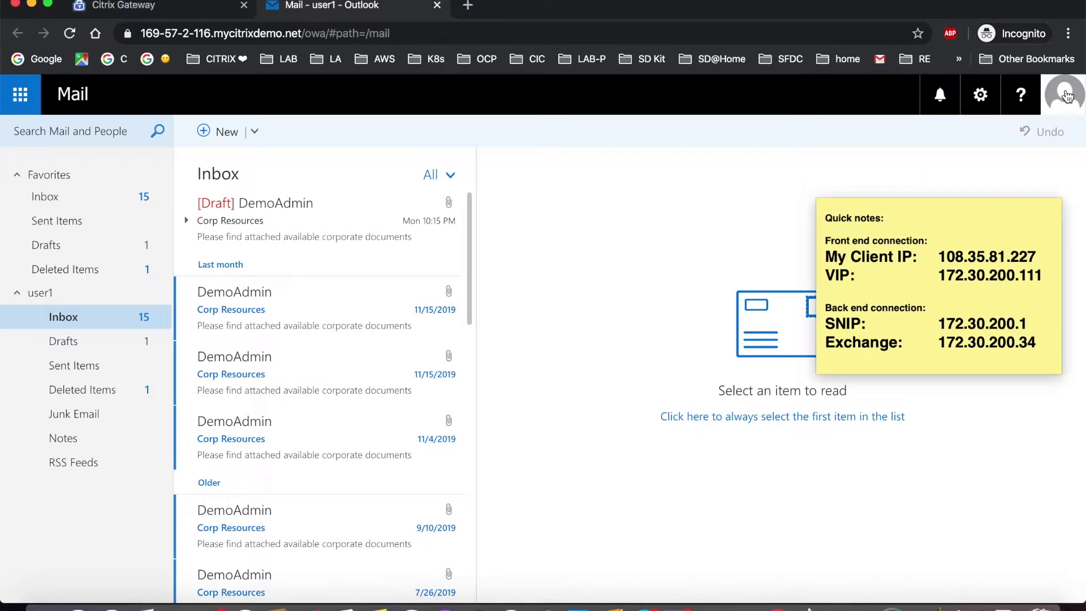
click(666, 182)
drag(970, 211, 982, 92)
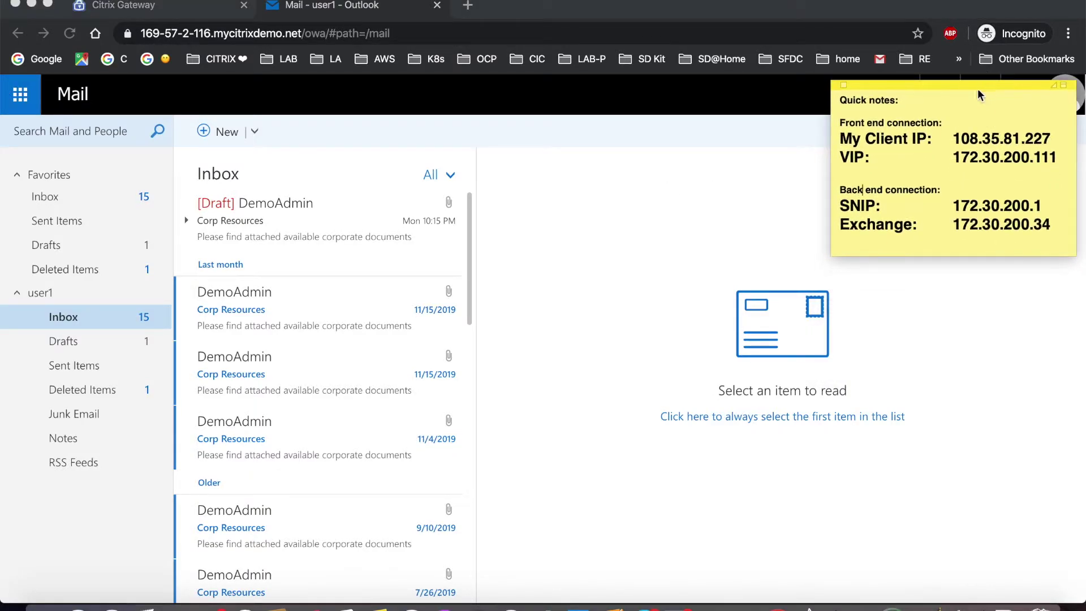
Highlight the client IP 108.35.81.227 and the VIP 172.30.200.111 in the quick notes
drag(952, 139, 1042, 133)
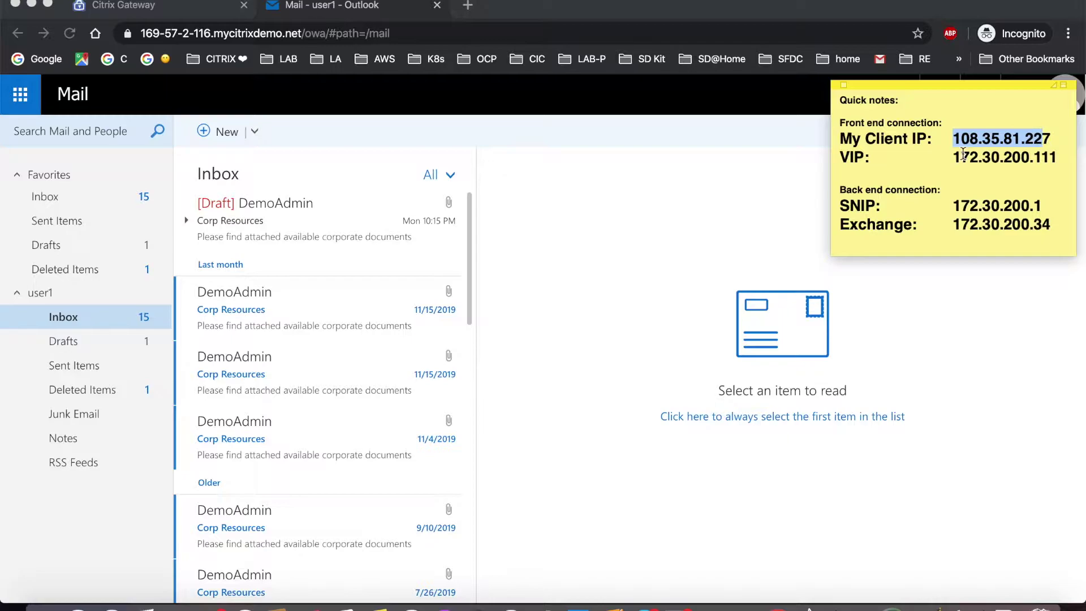
drag(953, 156, 1050, 159)
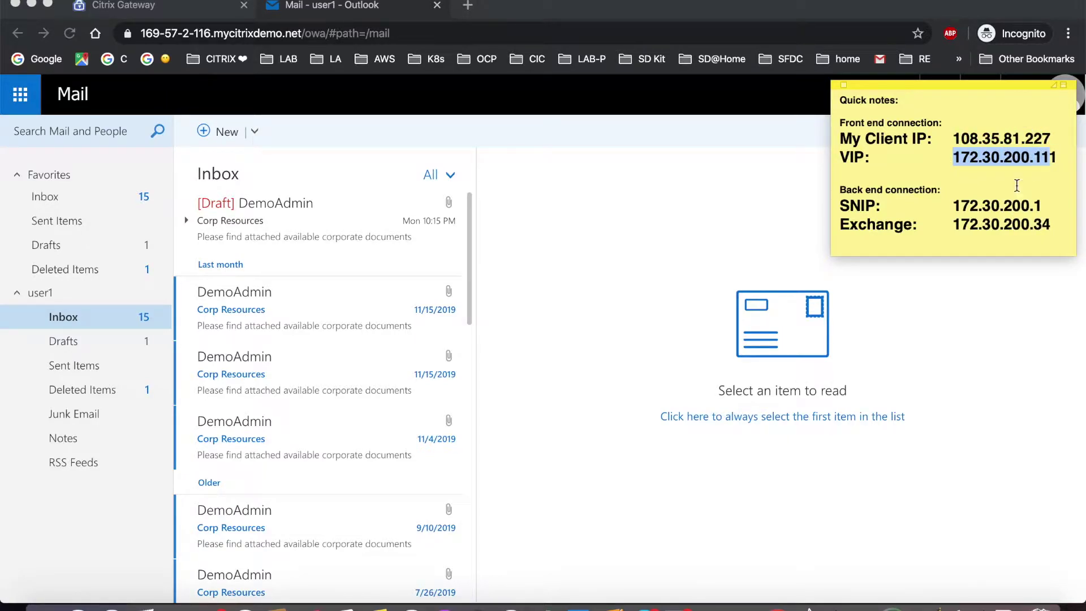
click(950, 190)
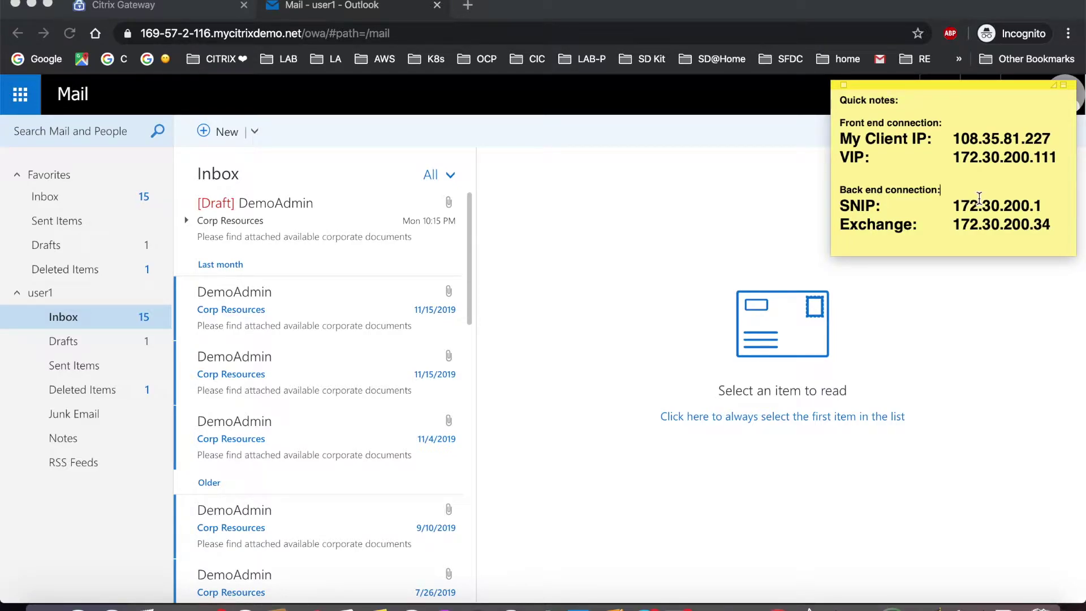
Switch to the Citrix ADC configuration and open the TCP/IP connections diagnostics with Client Server Link Mapping enabled
drag(514, 4, 514, 22)
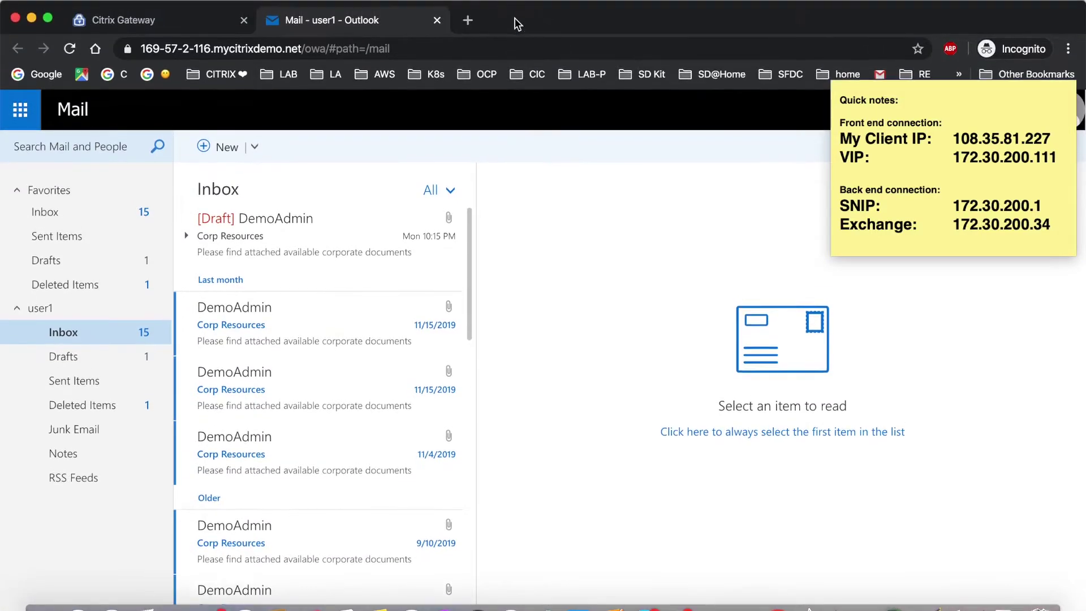
click(537, 0)
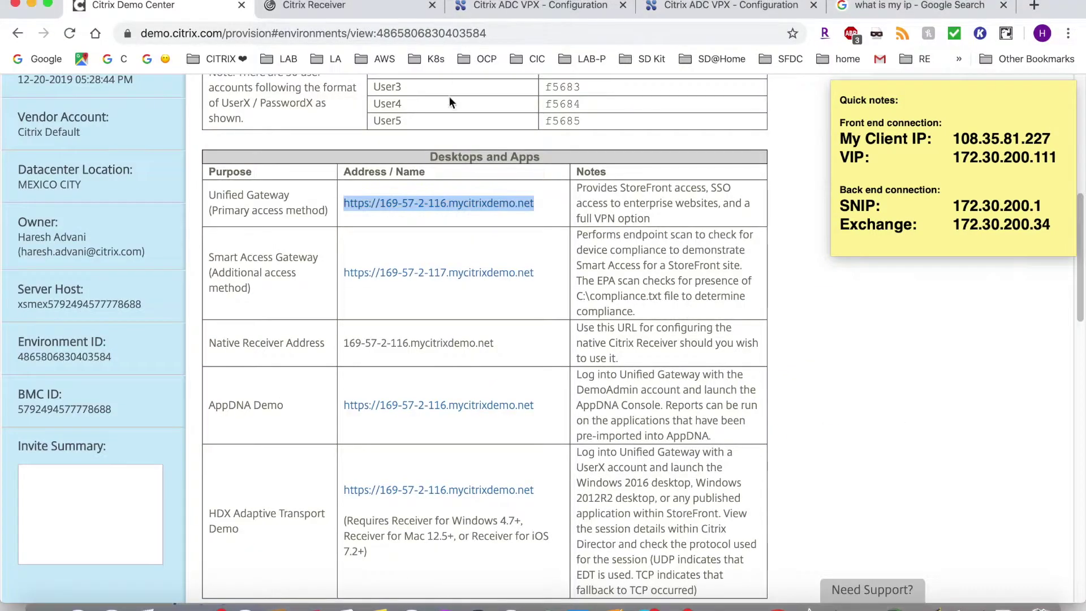
scroll(443, 144, up, 1)
click(541, 6)
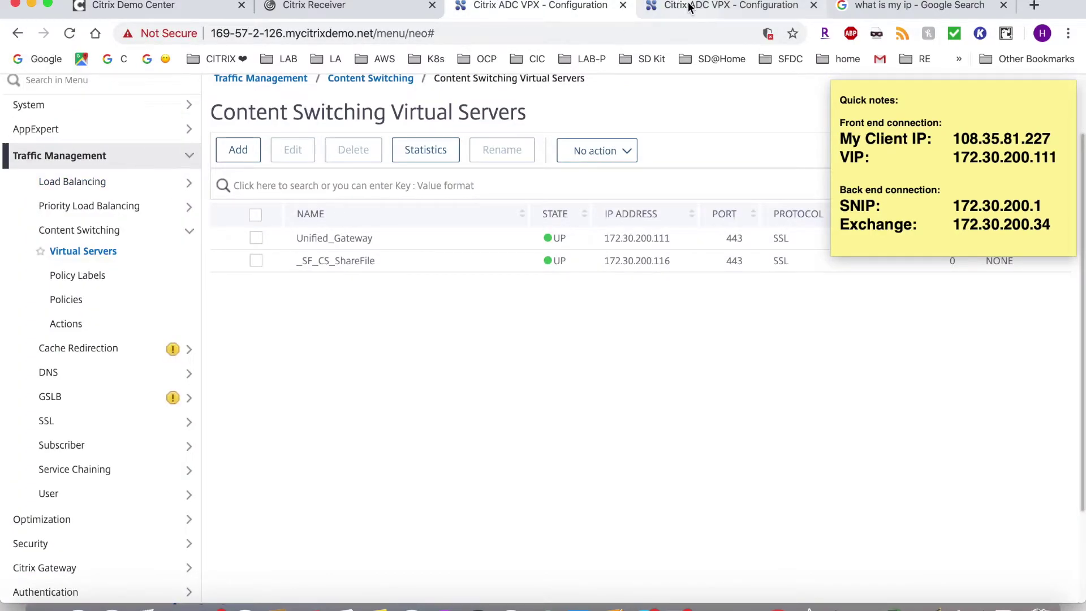
click(73, 107)
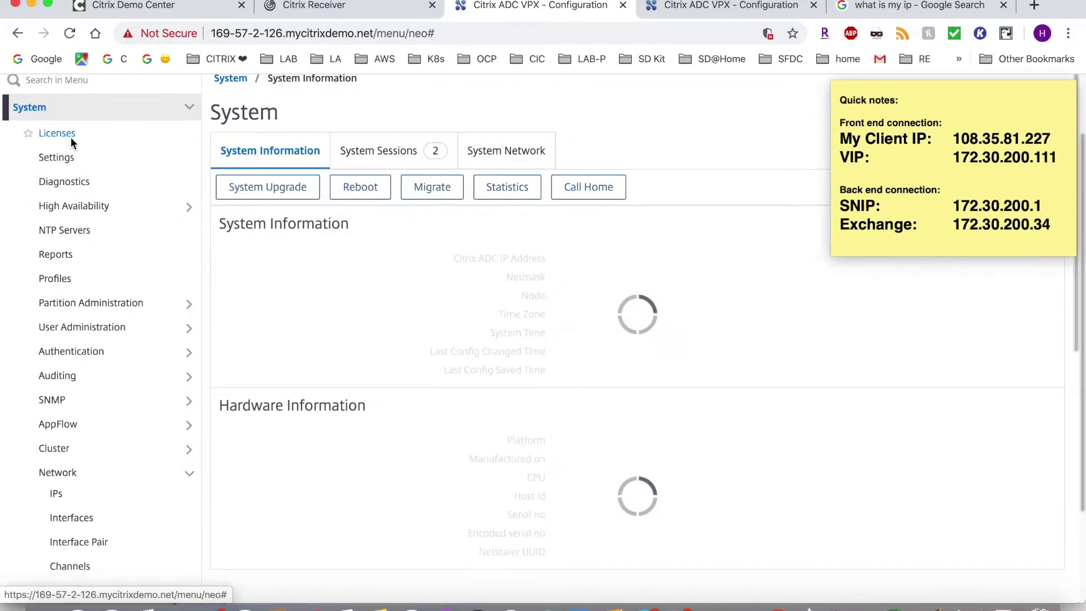
click(65, 186)
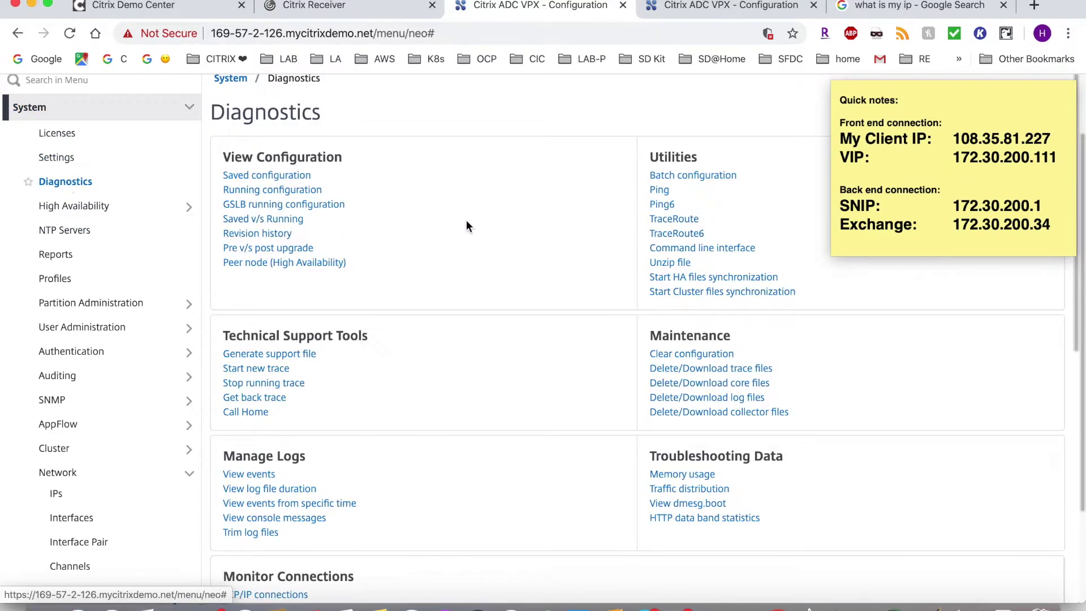
scroll(463, 220, down, 3)
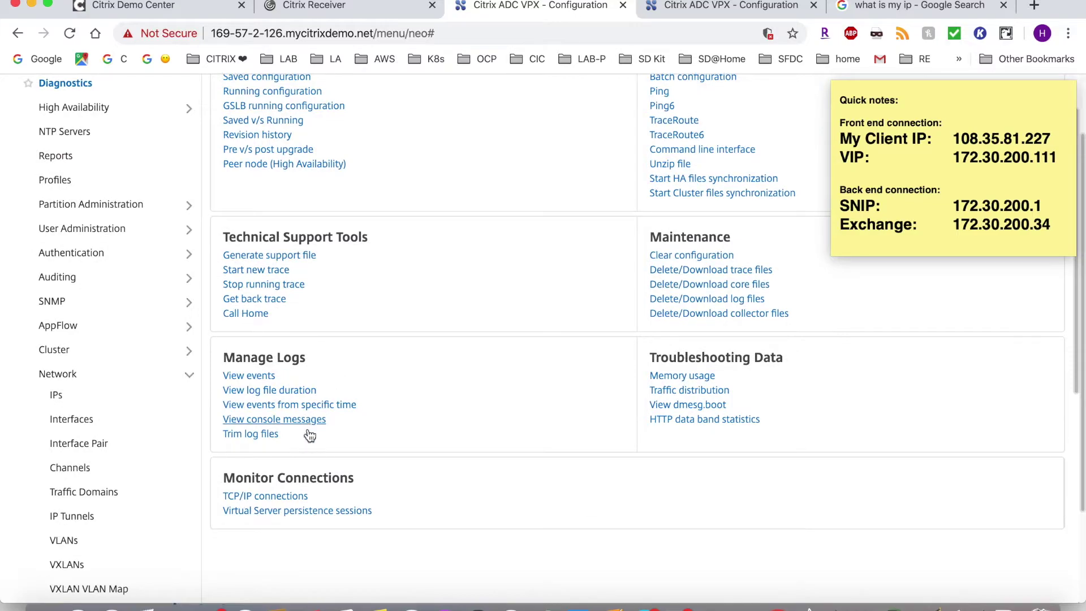
click(274, 496)
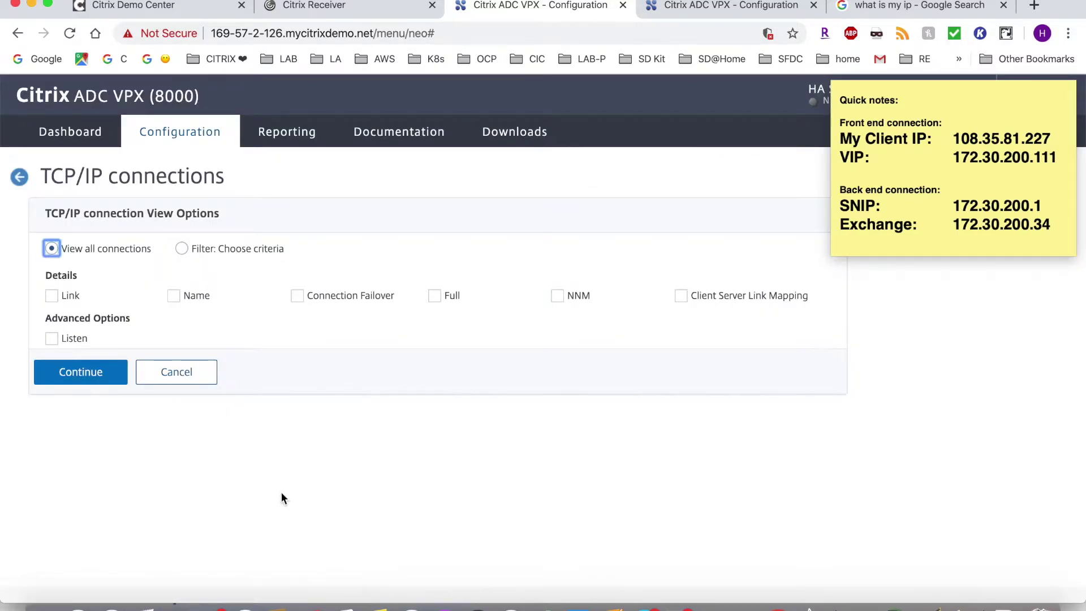
click(682, 298)
mouse_move(820, 304)
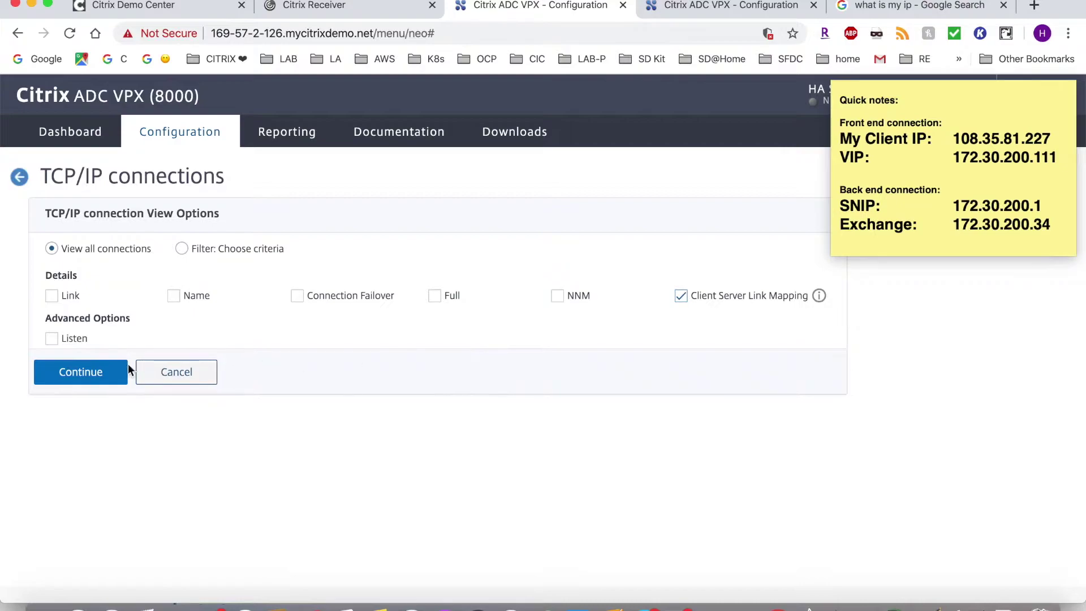
Switch to the Outlook mailbox window and reload the mail page
click(441, 0)
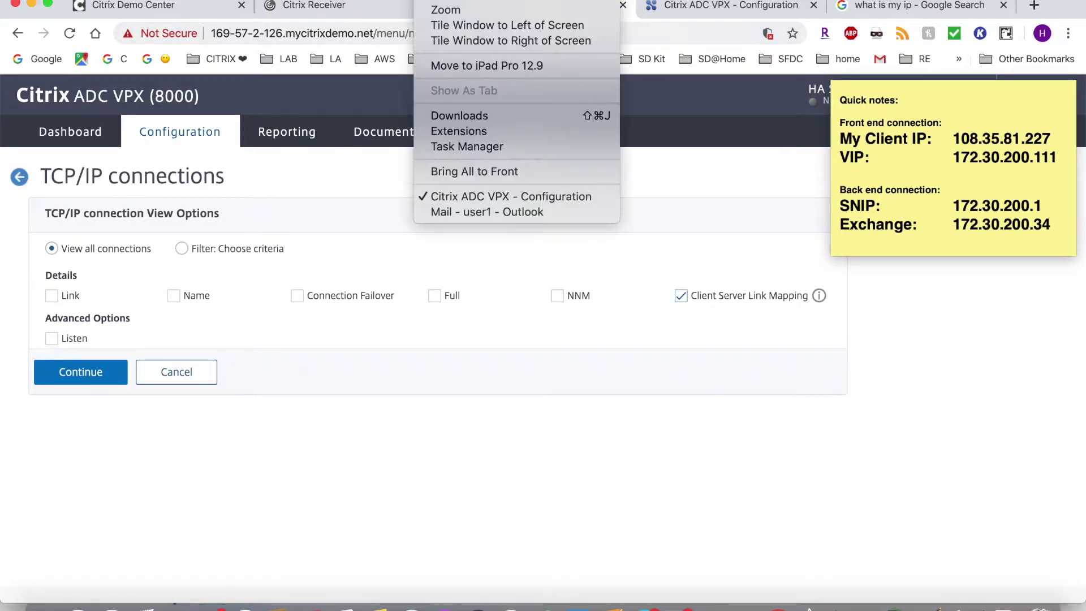
click(486, 213)
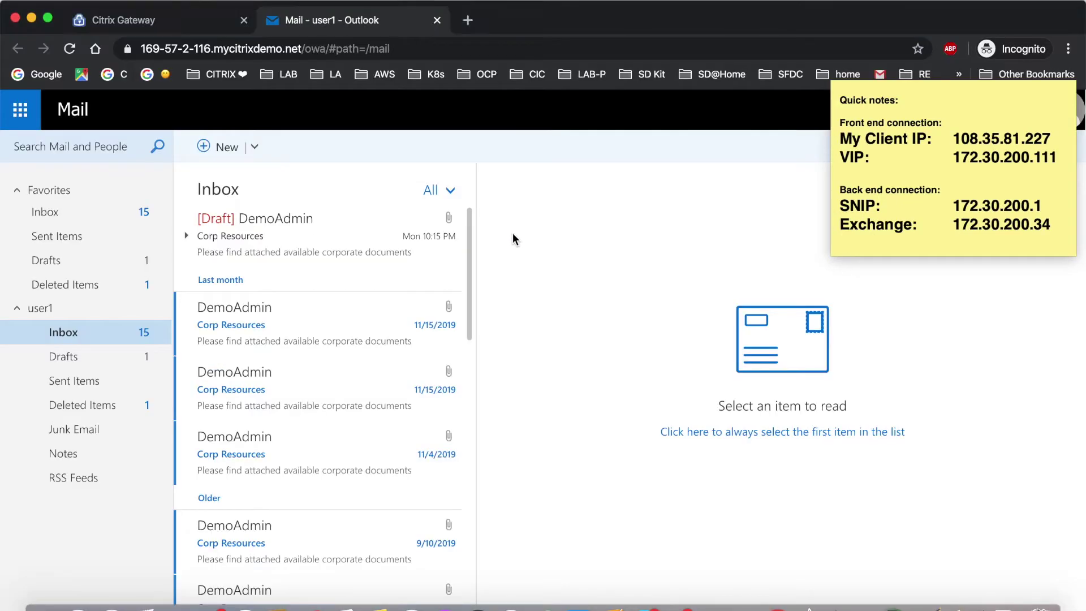
click(70, 49)
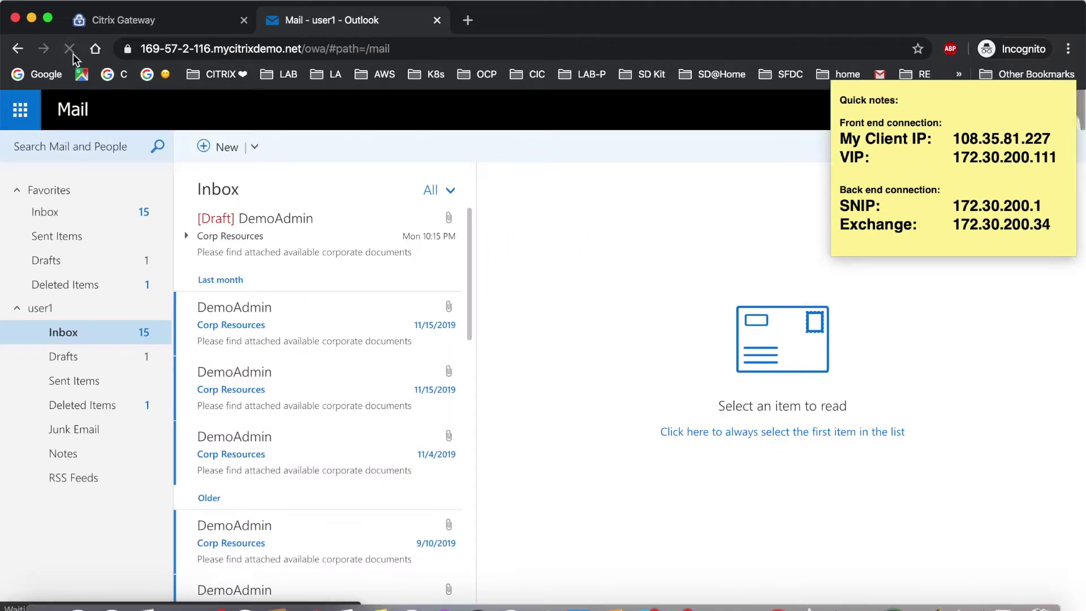
click(293, 230)
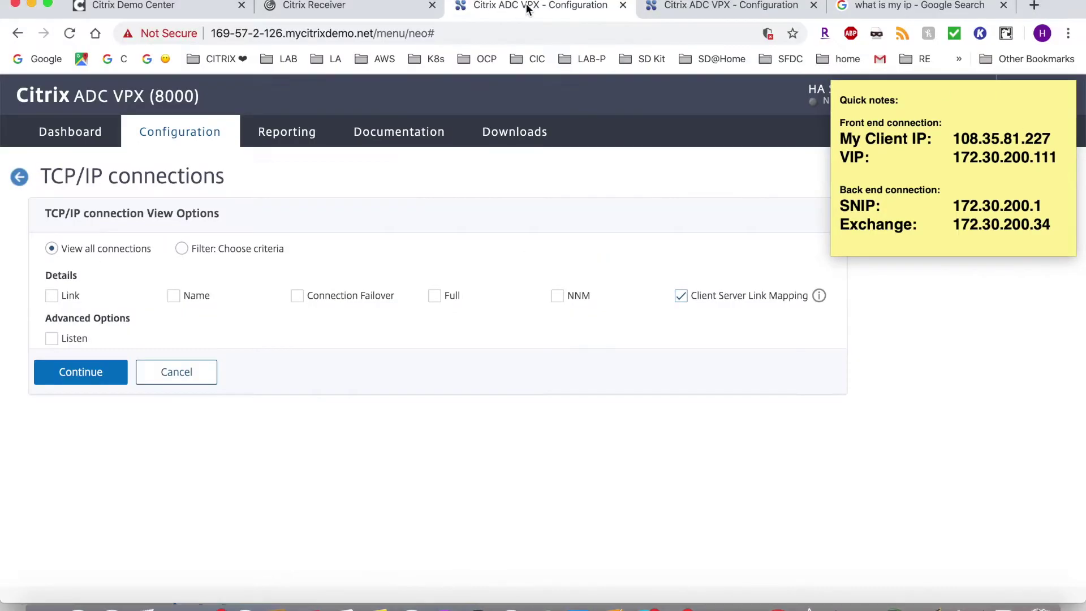
click(90, 372)
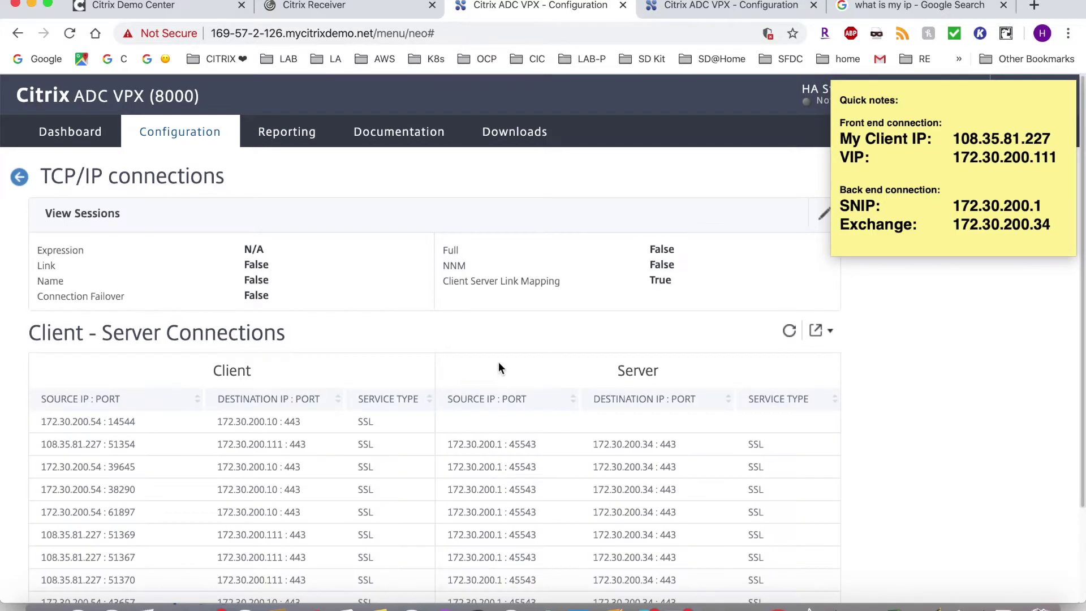
scroll(434, 359, down, 4)
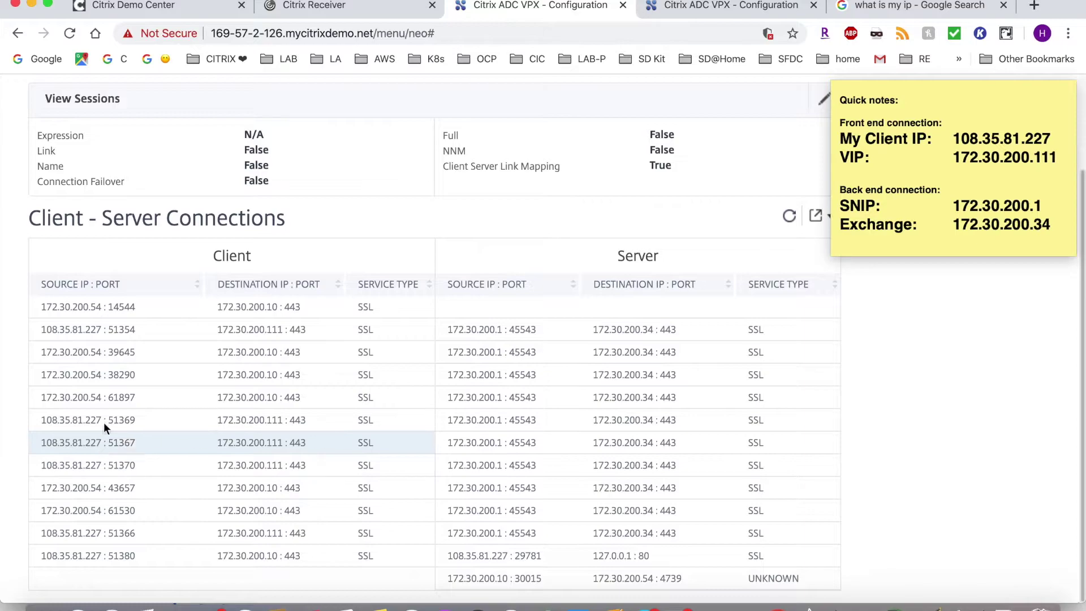
click(271, 330)
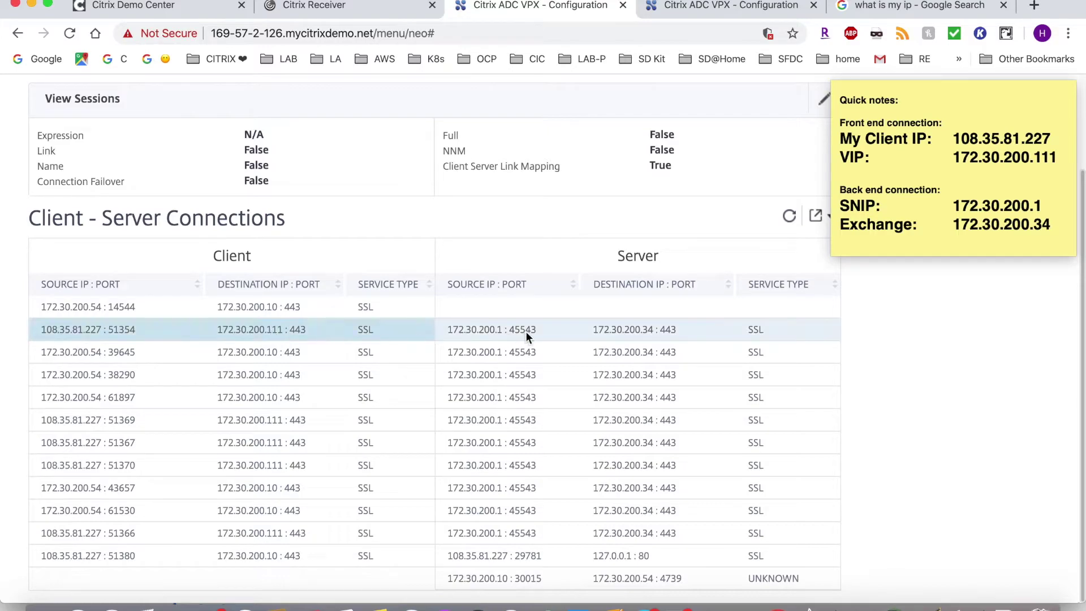
click(529, 329)
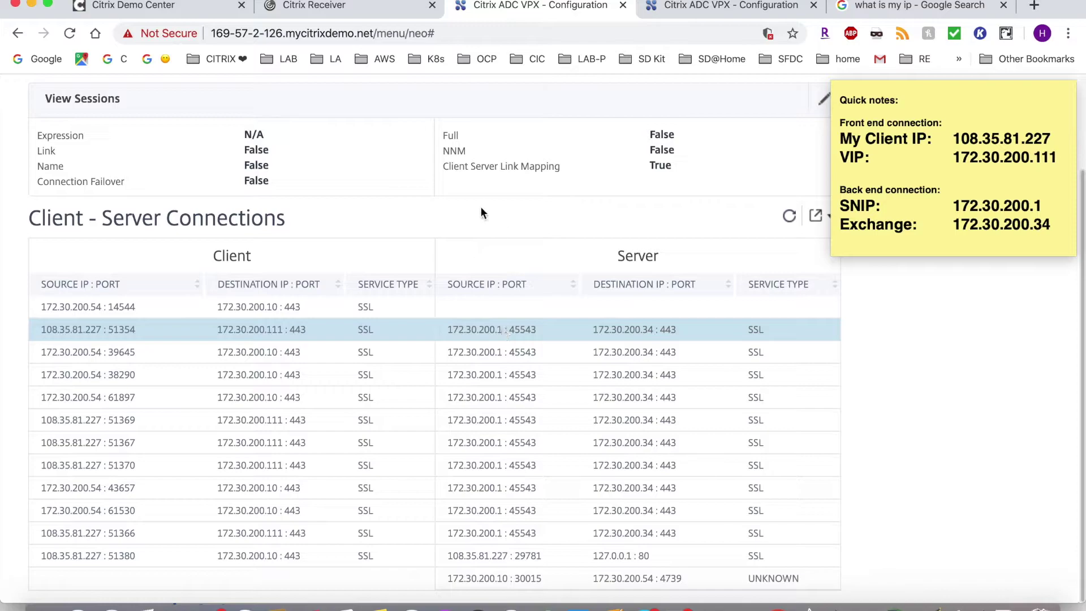
drag(444, 167, 676, 166)
click(677, 166)
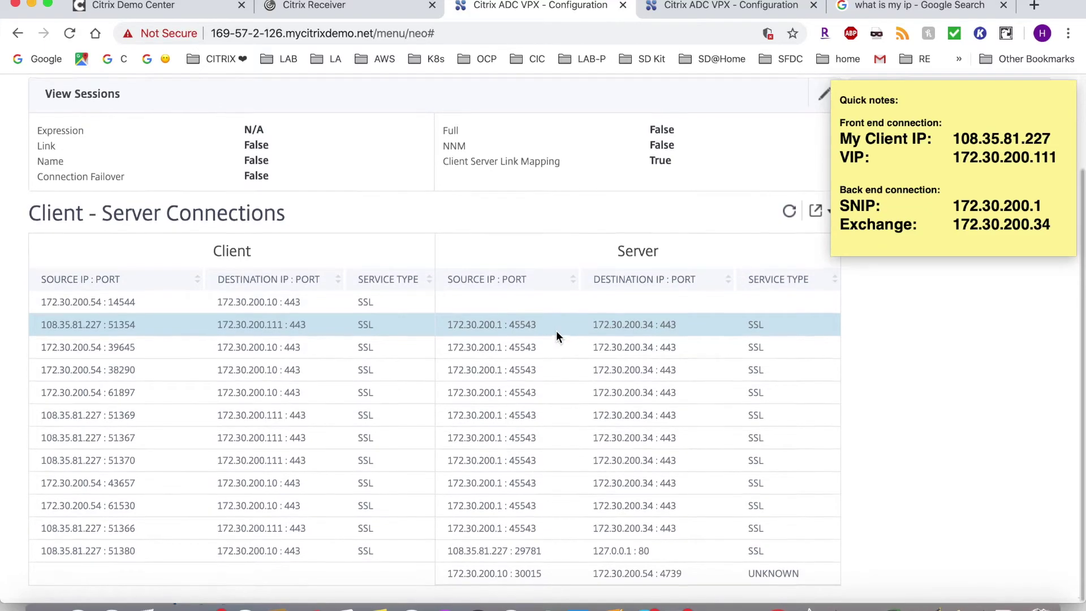
Reopen the TCP/IP connection view options and switch from viewing all connections to filtering by criteria
scroll(556, 331, up, 2)
scroll(556, 334, down, 1)
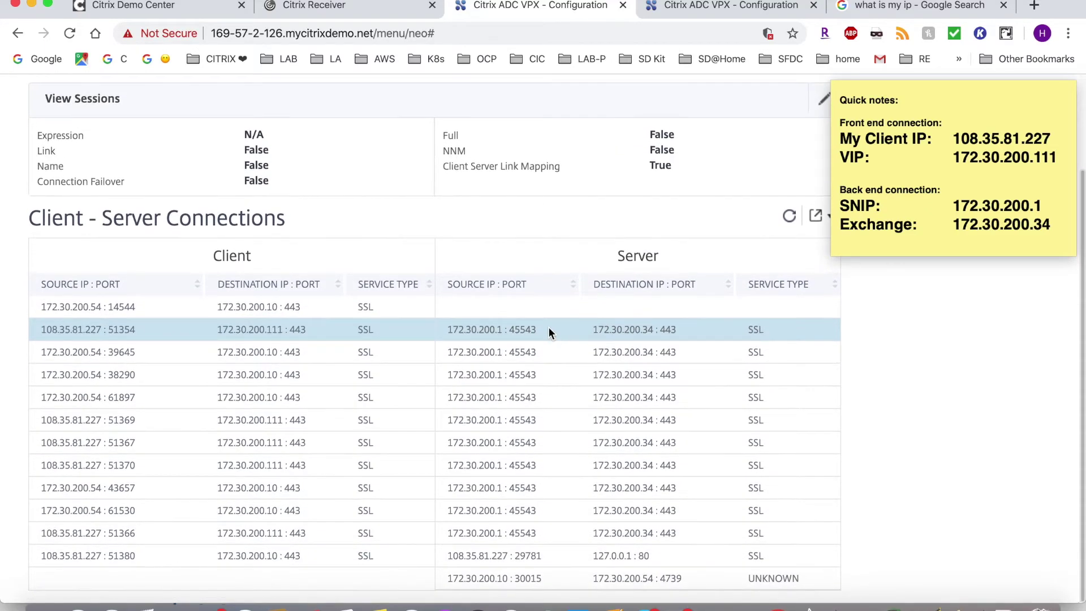
scroll(548, 328, up, 4)
click(824, 216)
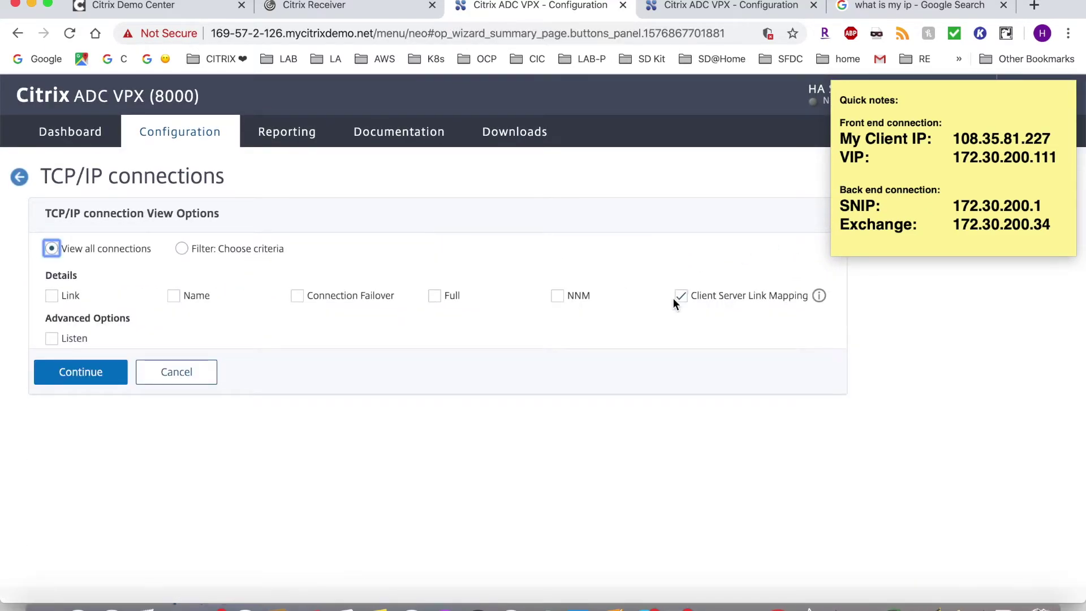
click(181, 249)
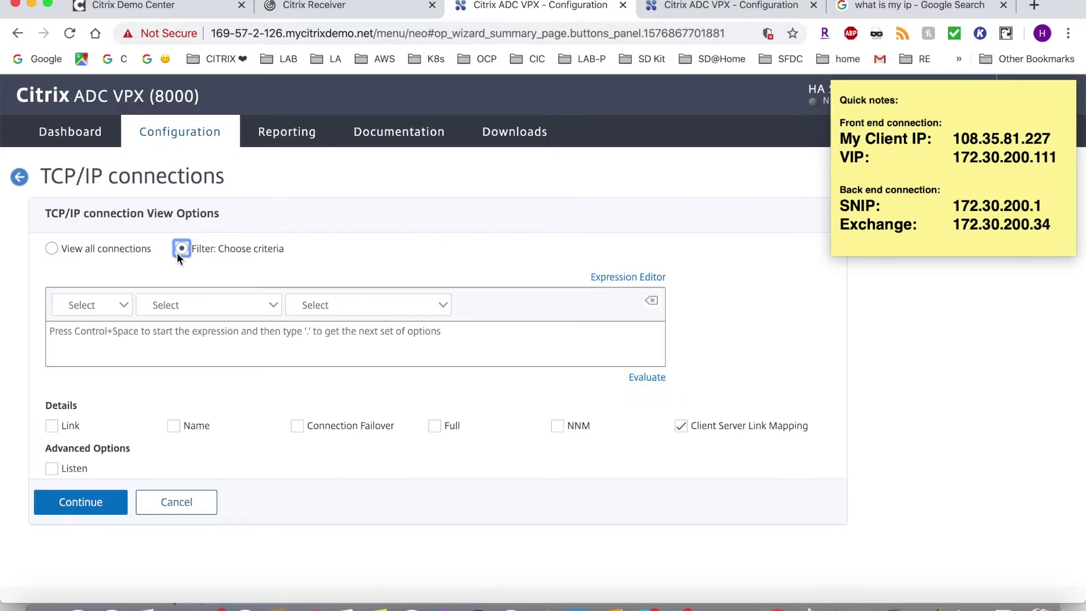
Examine the operators, named expressions and predefined HTTP and client IP expressions offered for building the connection filter
click(112, 306)
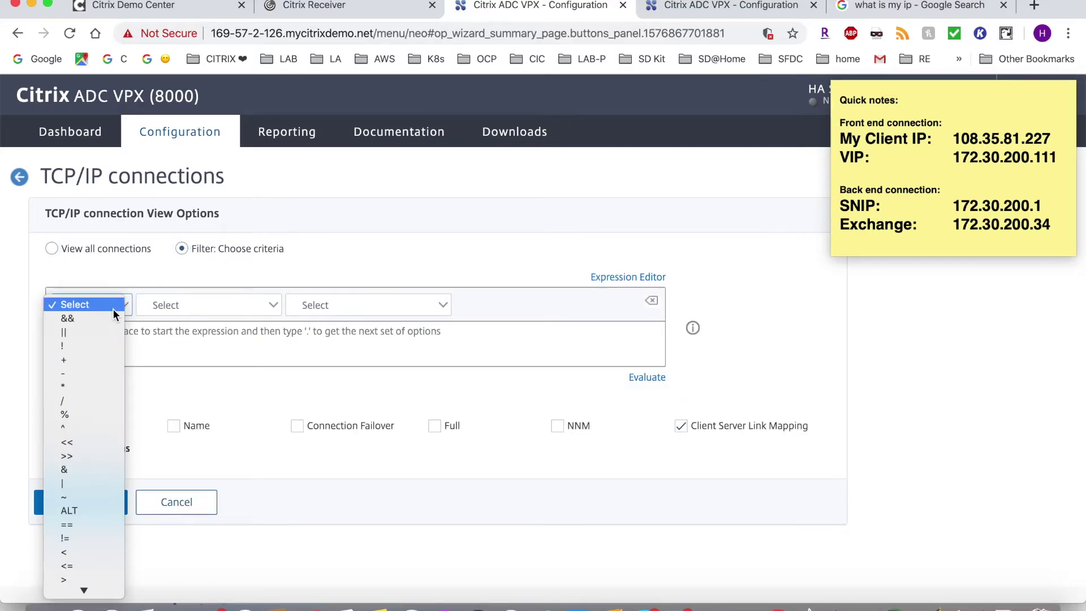
click(177, 330)
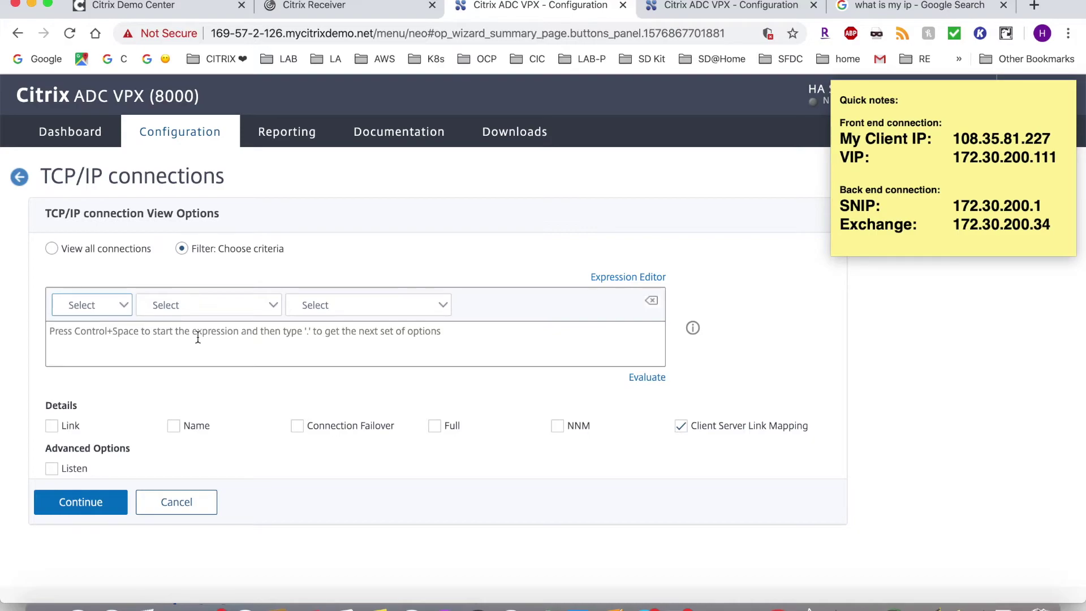
click(244, 305)
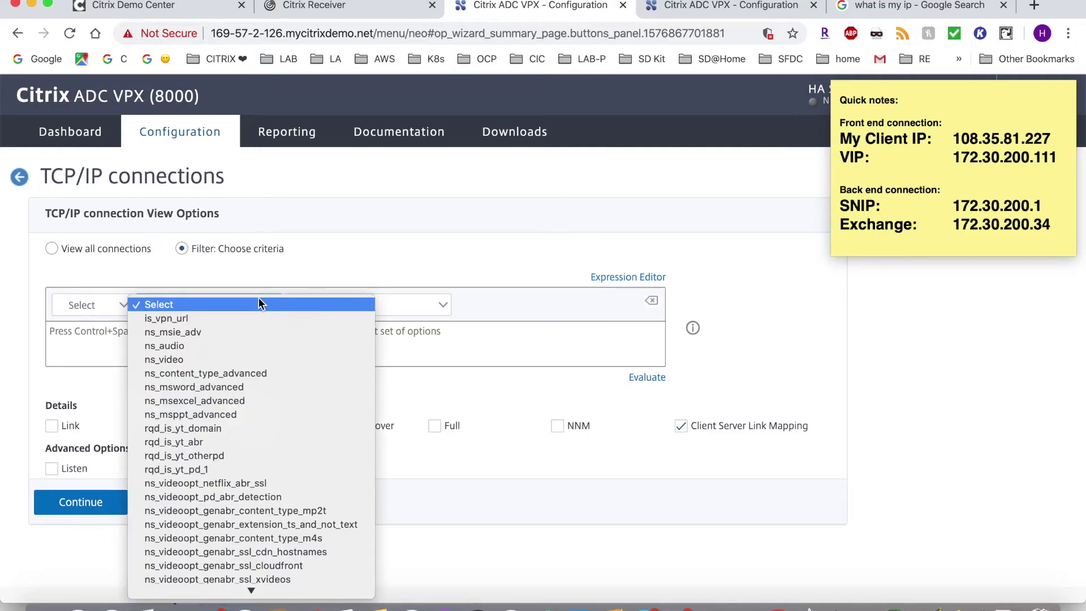
click(403, 304)
click(403, 306)
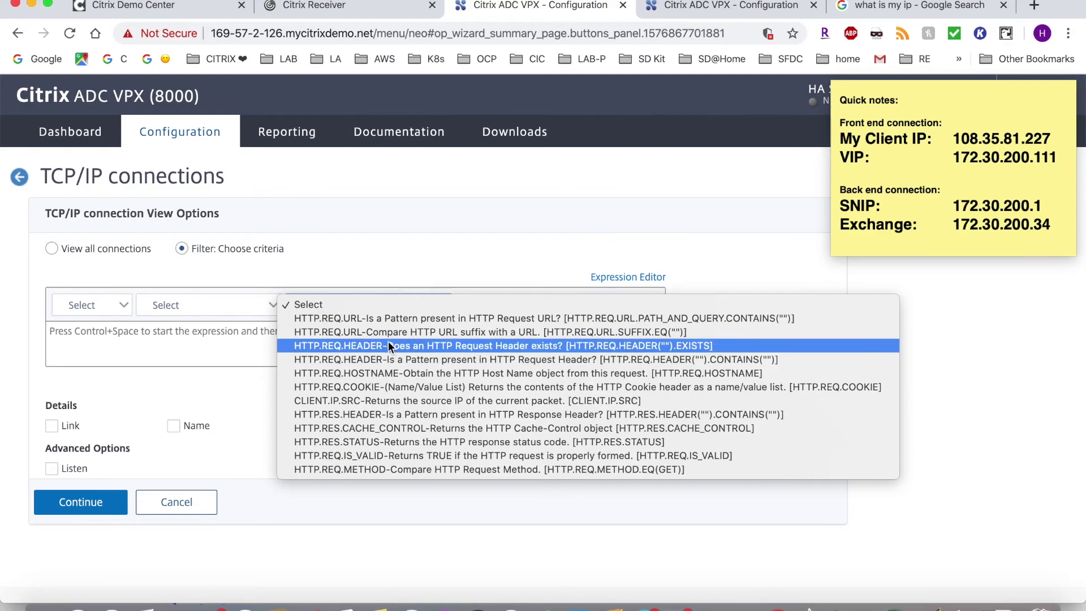
click(111, 307)
click(112, 308)
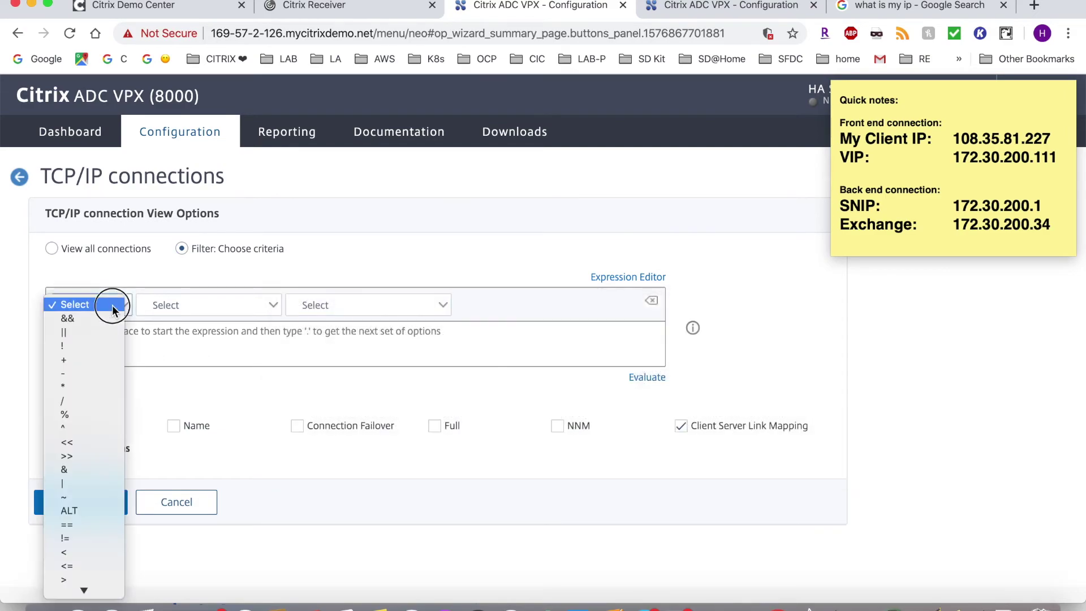
click(231, 303)
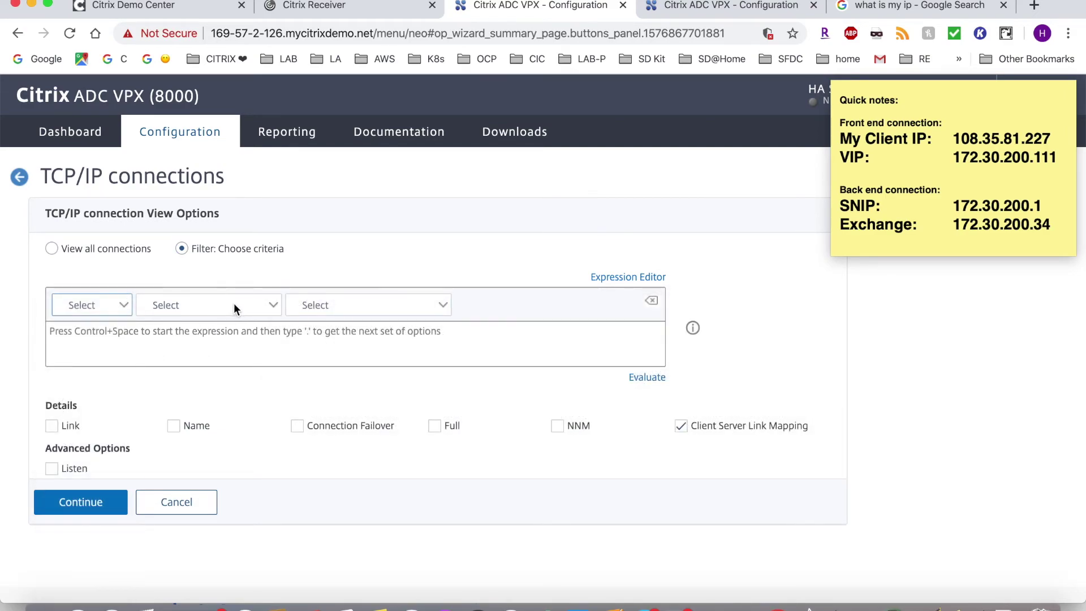
click(233, 303)
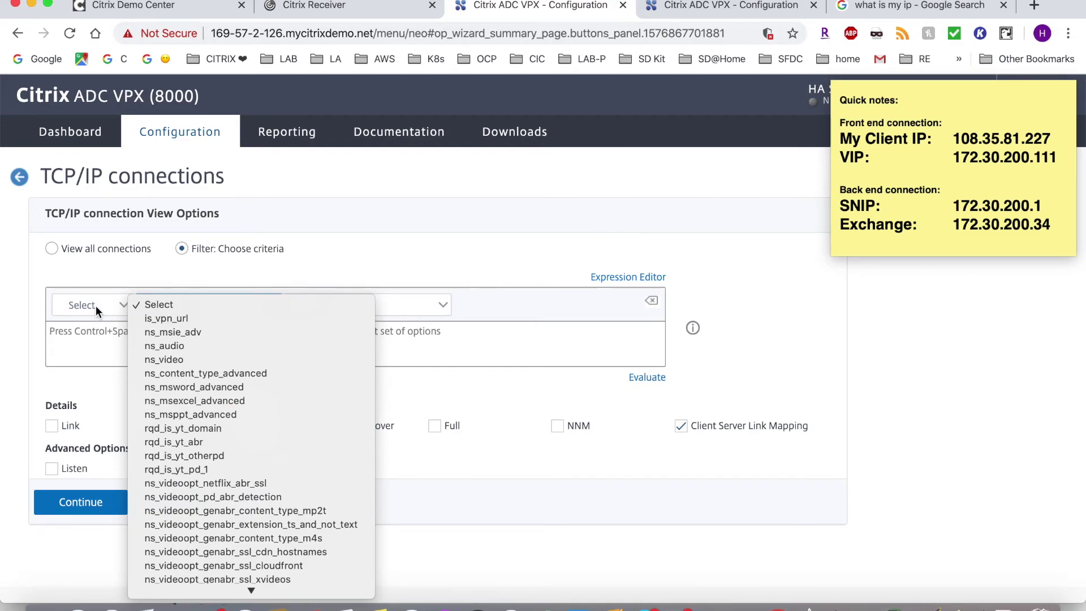
click(99, 328)
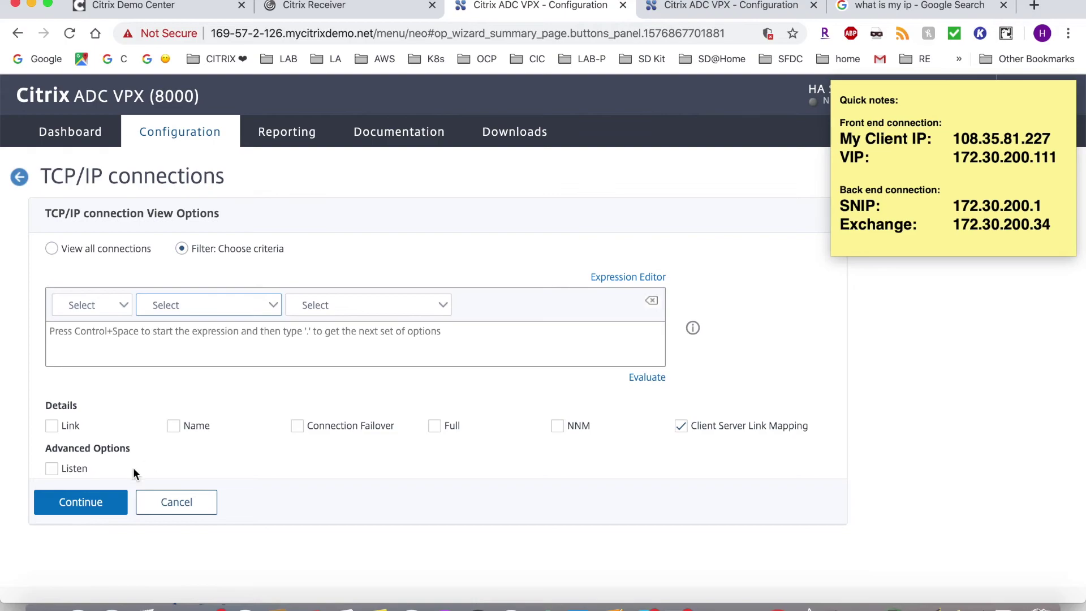
Display the client-server connections without a filter expression and select the 108.35.81.227 : 51384 entry to inspect its linked server side
click(96, 502)
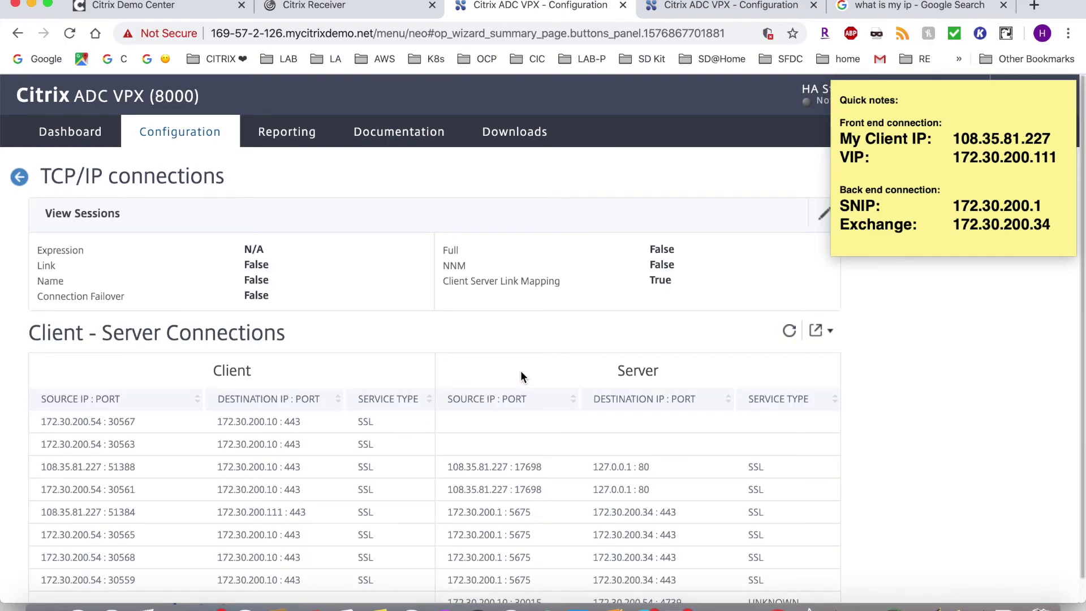
scroll(520, 376, down, 1)
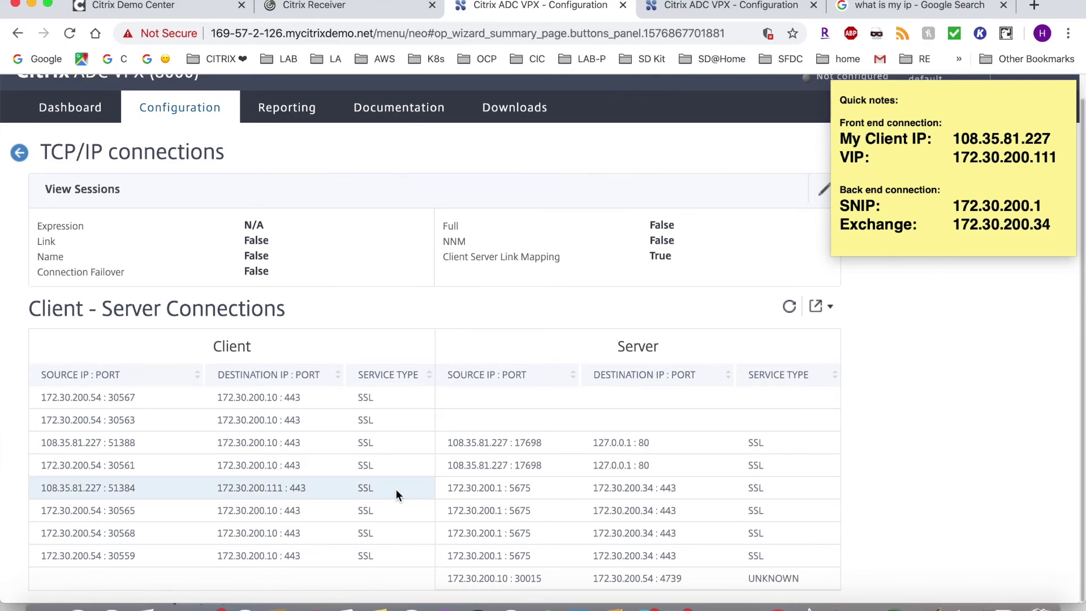
click(504, 488)
scroll(916, 469, down, 1)
scroll(915, 473, up, 1)
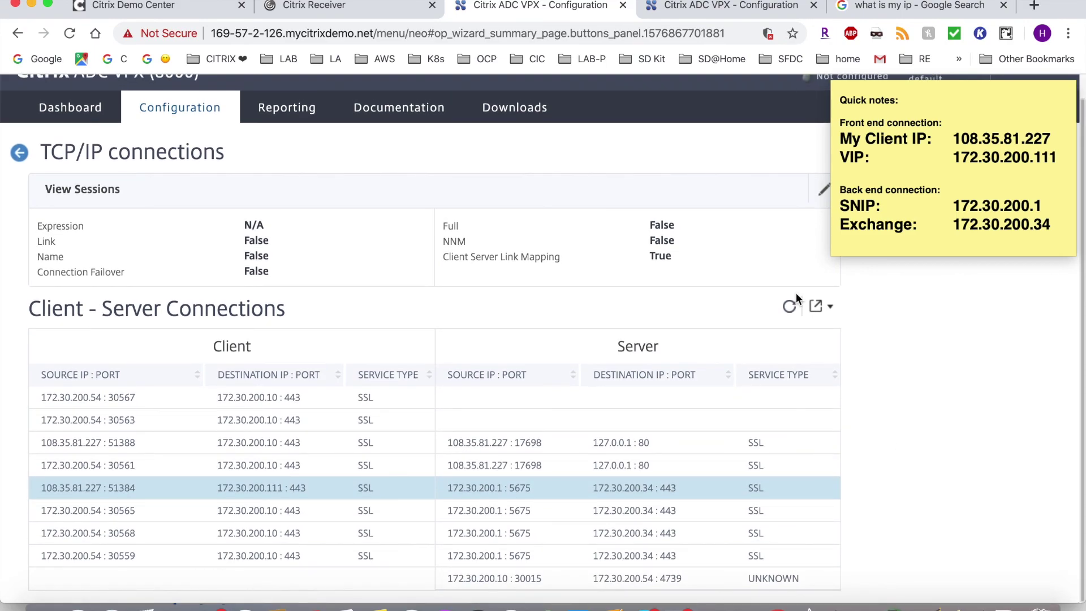